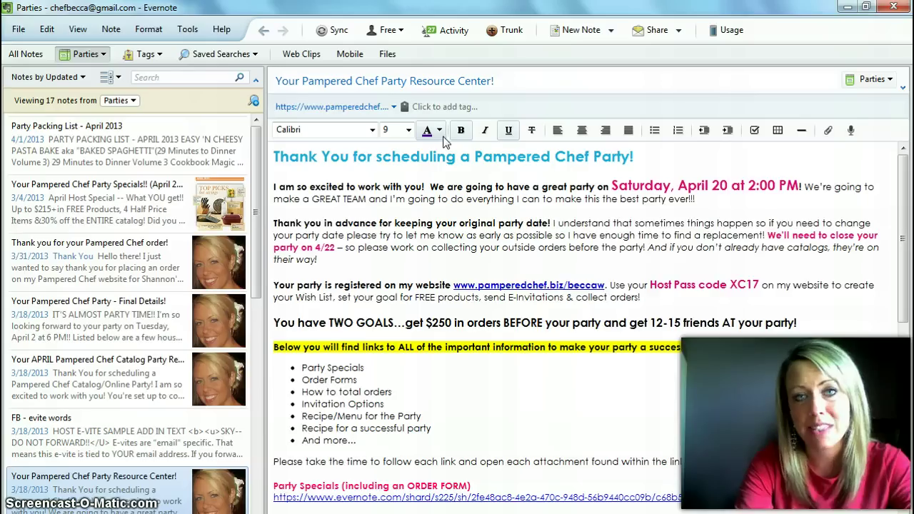
# Highlight the party date and time, 4/22 order close date and host pass code, then scroll to the links
pyautogui.click(384, 182)
pyautogui.click(316, 164)
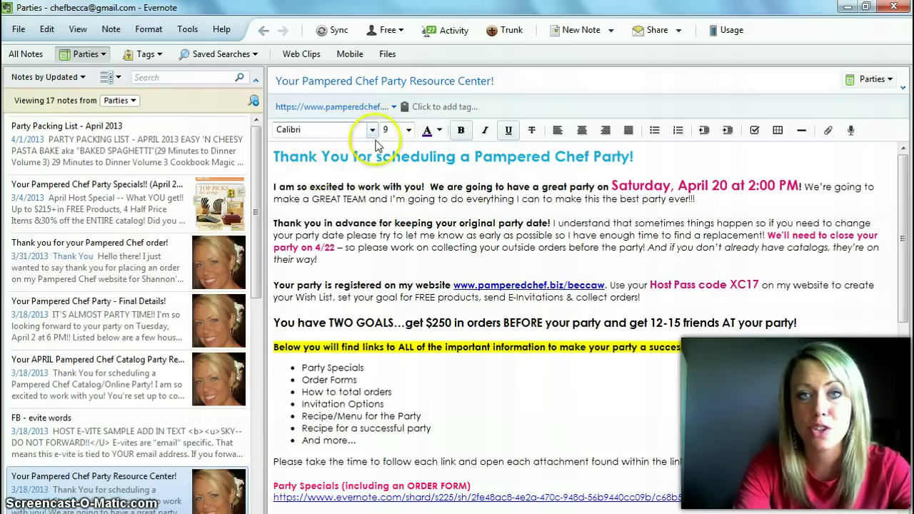
pyautogui.moveTo(611, 187); pyautogui.dragTo(795, 187)
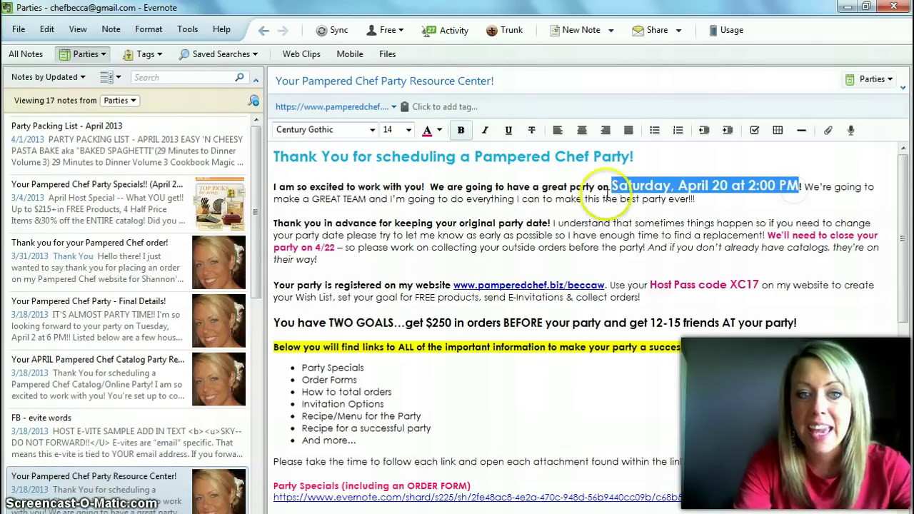
pyautogui.moveTo(314, 246); pyautogui.dragTo(336, 247)
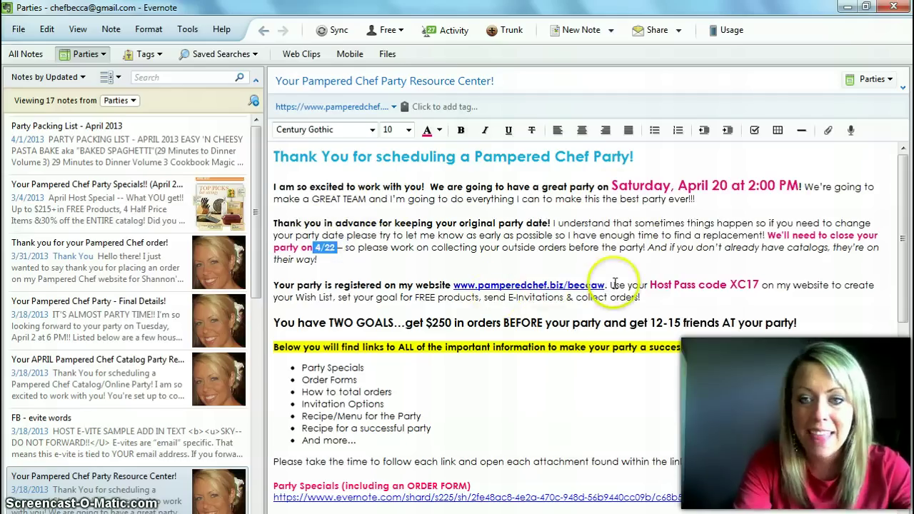
pyautogui.moveTo(650, 284); pyautogui.dragTo(758, 284)
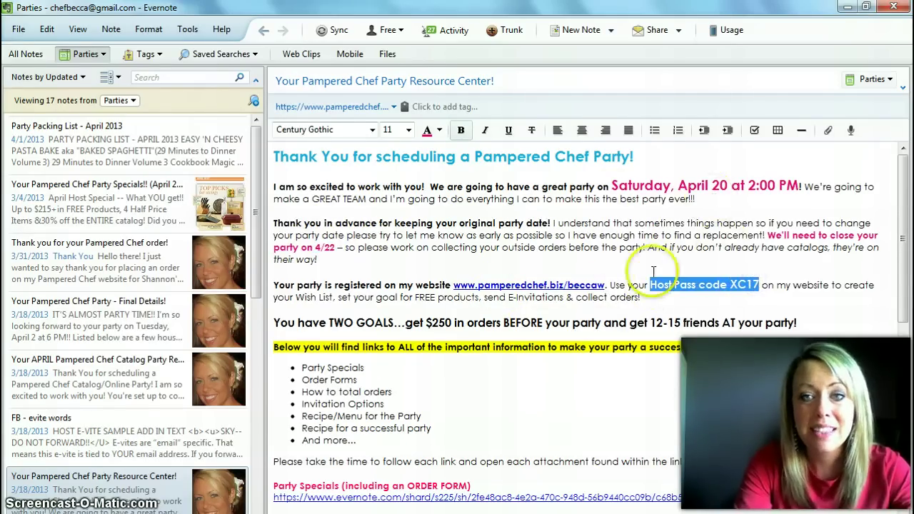
pyautogui.click(626, 229)
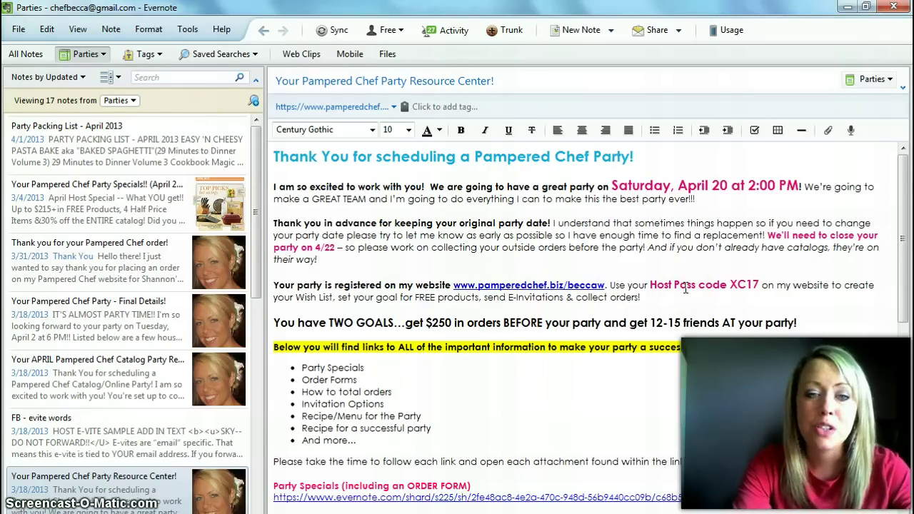
pyautogui.scroll(-5, 462, 263)
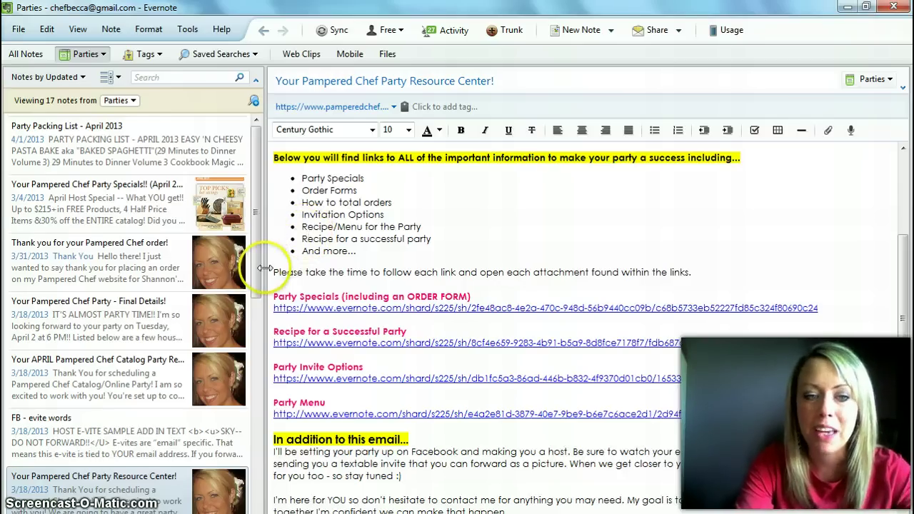
# Open the Party Specials shared note in Internet Explorer, scroll through its specials and attachments, then return to Evernote
pyautogui.click(303, 314)
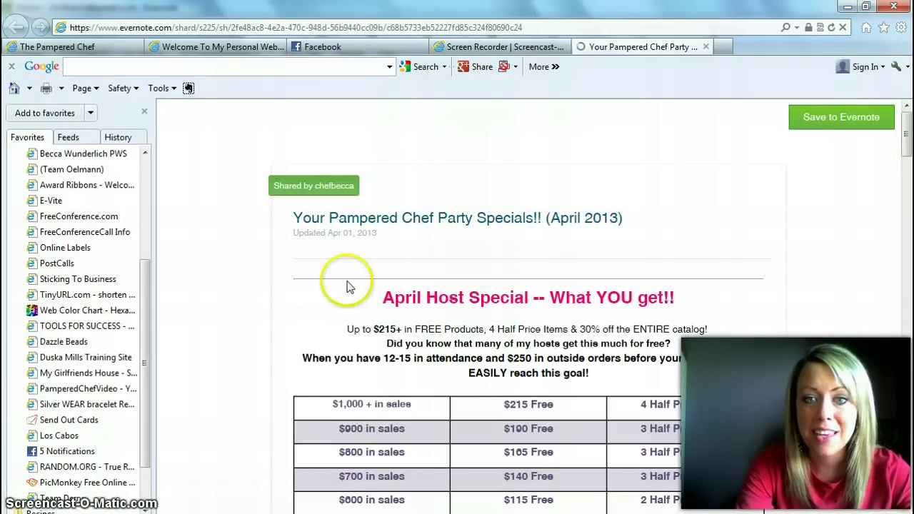
pyautogui.scroll(-3, 350, 289)
pyautogui.scroll(-15, 349, 288)
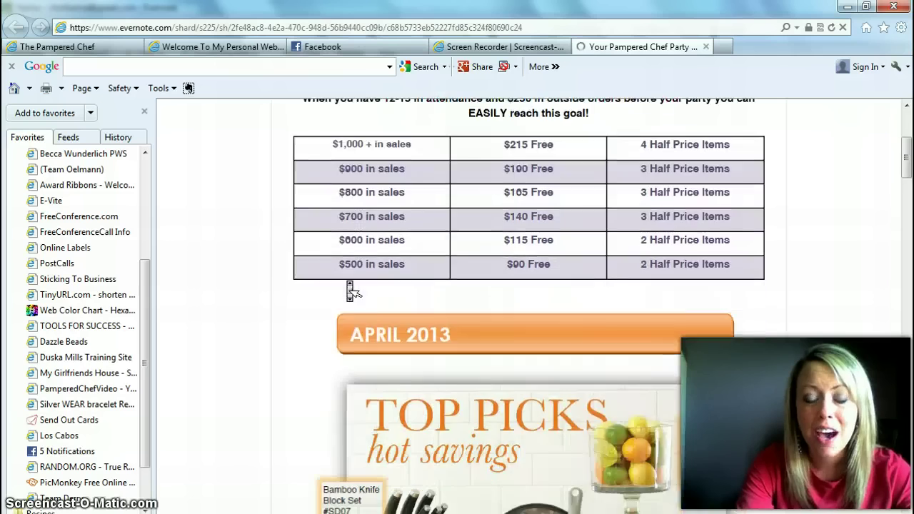
pyautogui.scroll(-20, 349, 287)
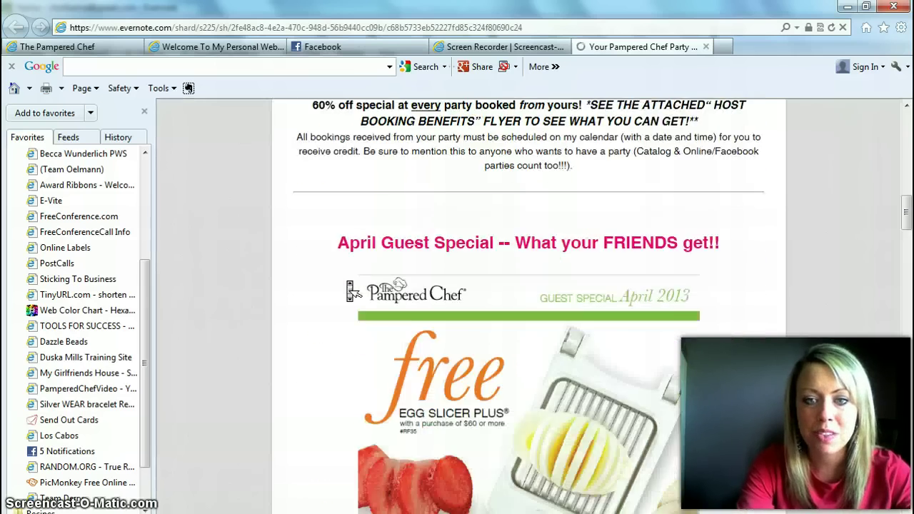
pyautogui.scroll(-5, 349, 286)
pyautogui.scroll(-7, 349, 286)
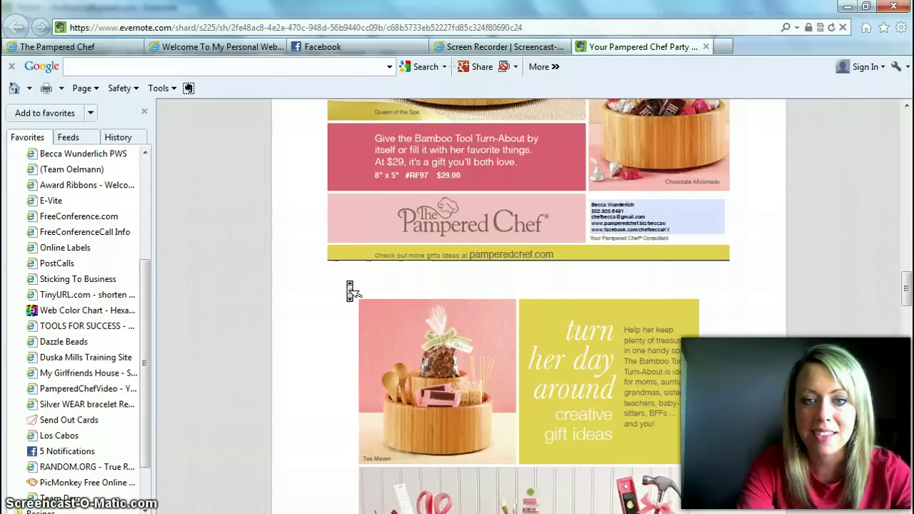
pyautogui.scroll(-14, 349, 289)
pyautogui.scroll(-20, 350, 288)
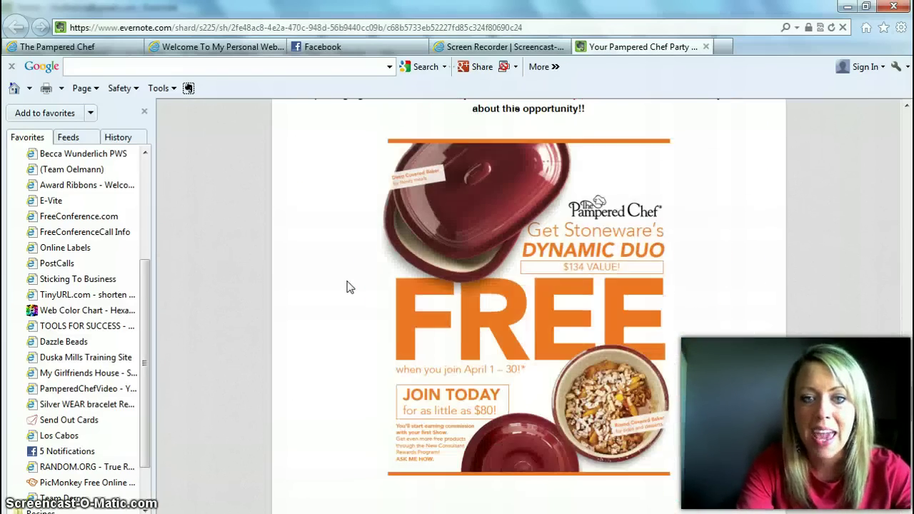
pyautogui.scroll(-6, 349, 289)
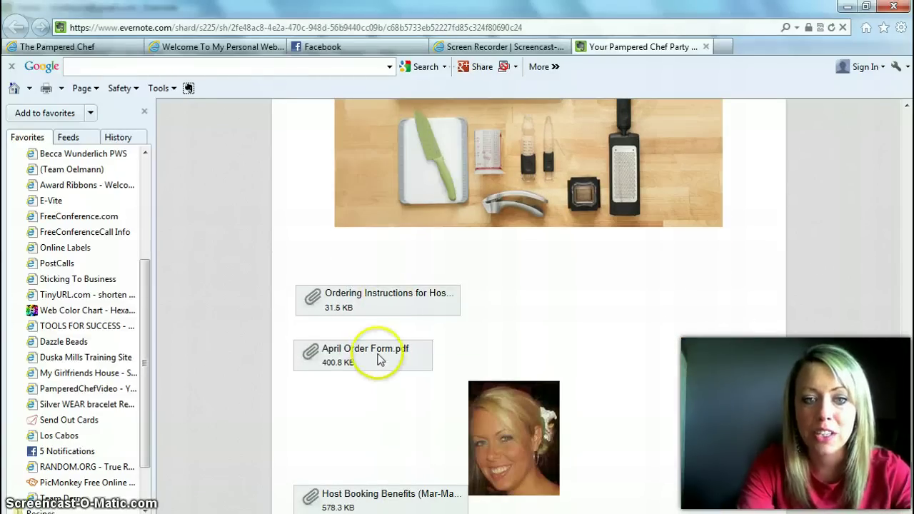
pyautogui.scroll(-3, 379, 367)
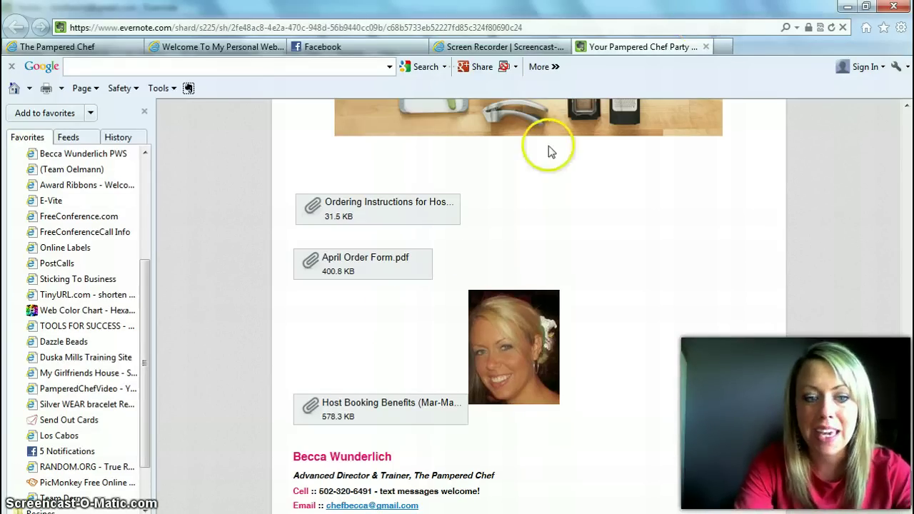
pyautogui.hotkey('alt', 'Tab')
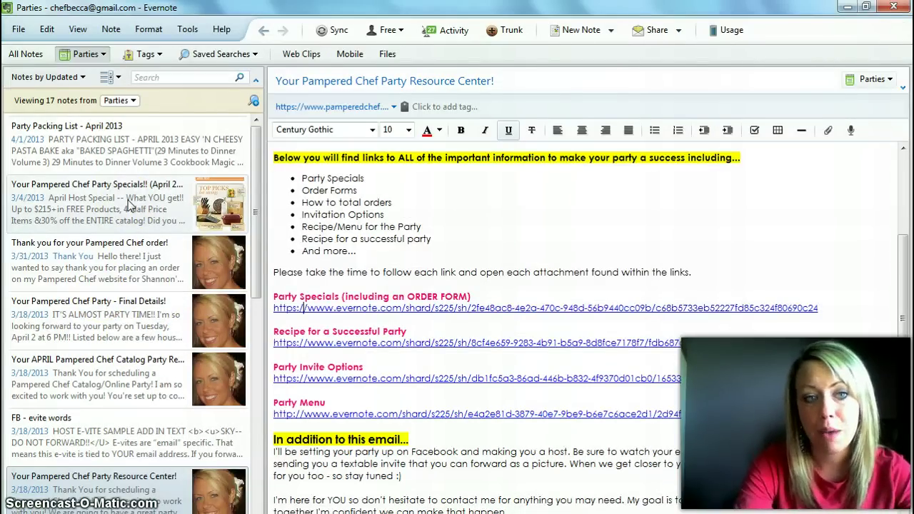
# Open the Party Specials note, scroll through it, and copy its note URL to the clipboard
pyautogui.click(109, 213)
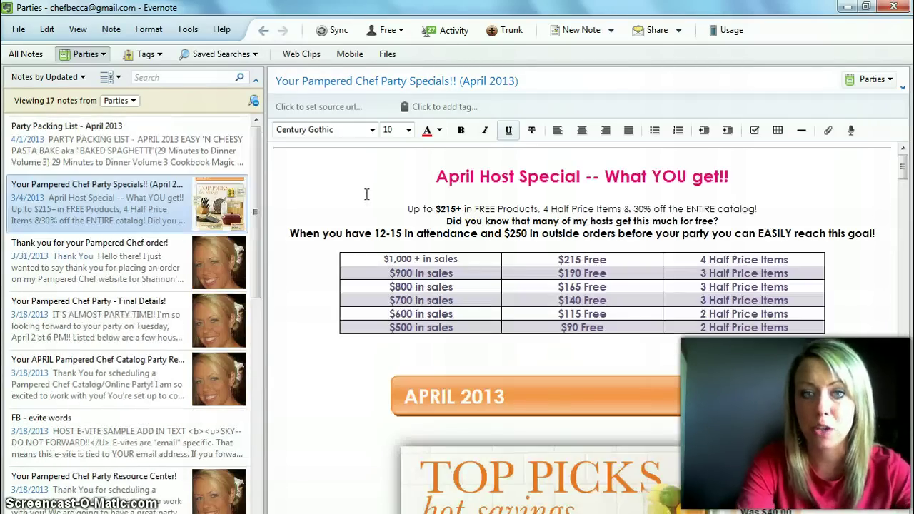
pyautogui.middleClick(366, 194)
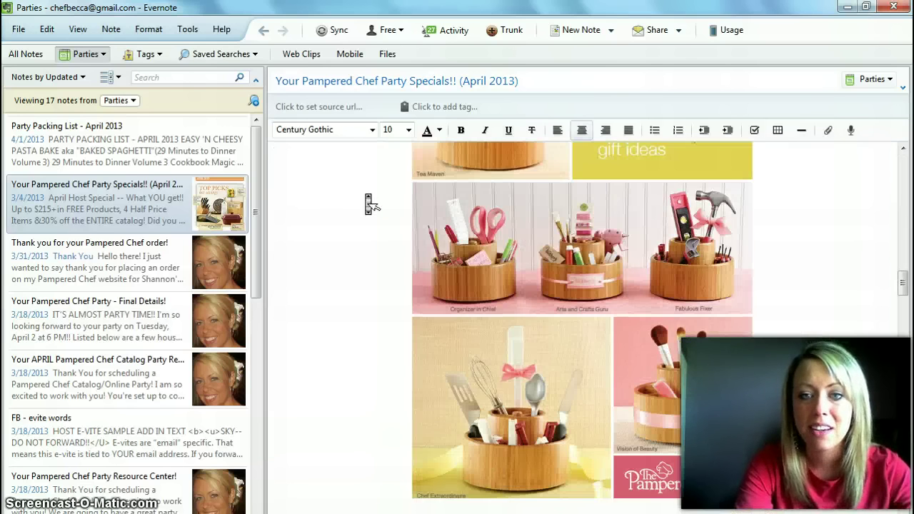
pyautogui.click(366, 195)
pyautogui.middleClick(366, 195)
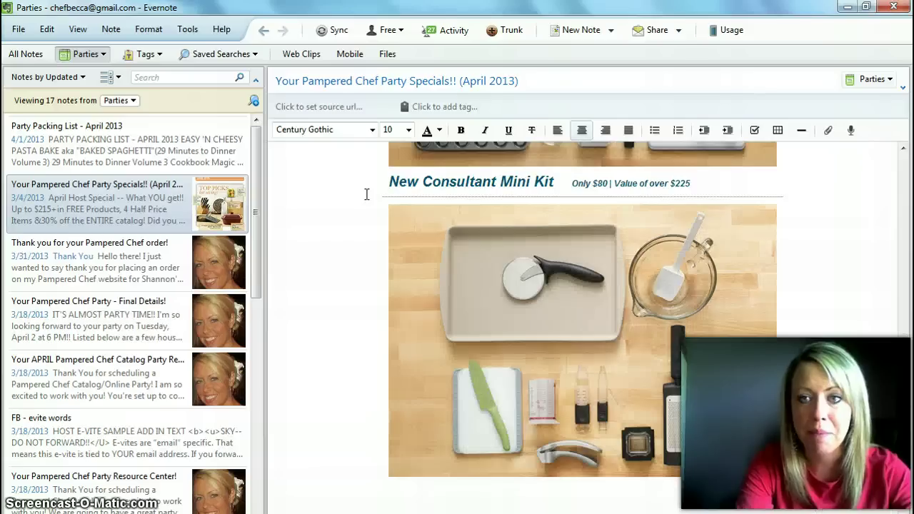
pyautogui.click(515, 83)
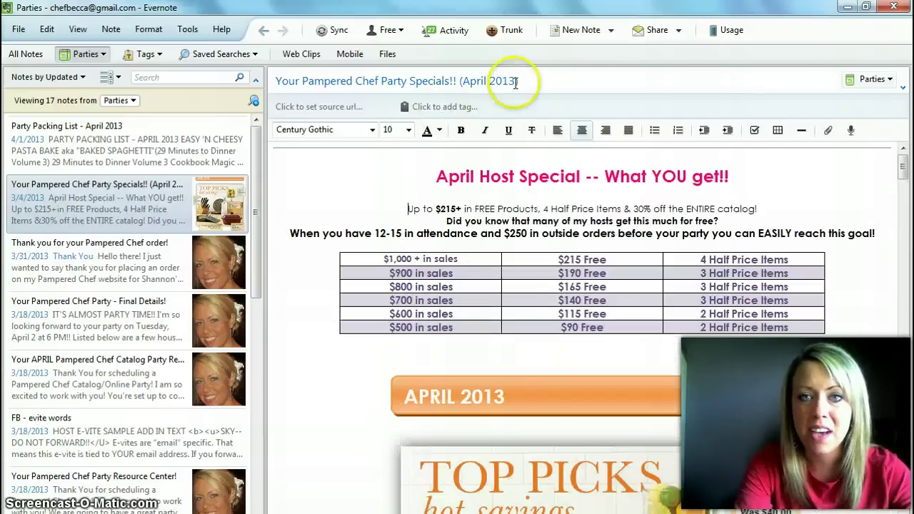
pyautogui.click(679, 30)
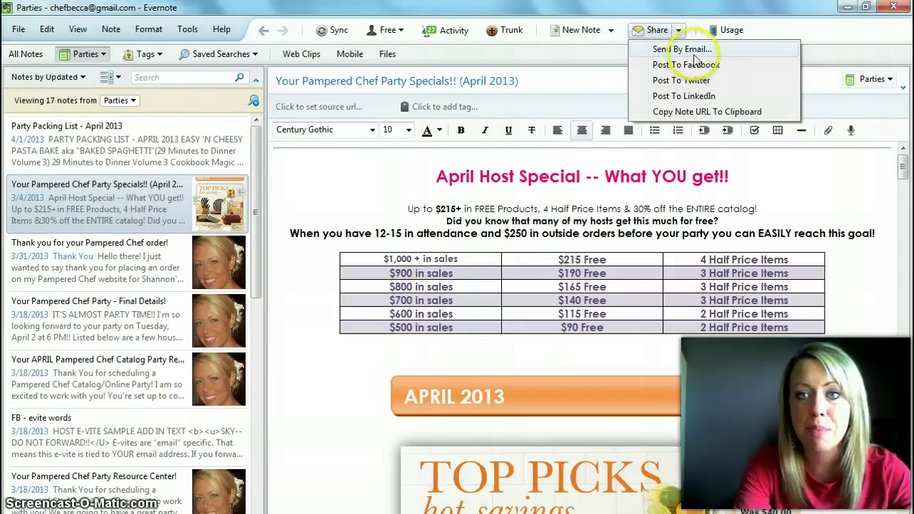
pyautogui.click(705, 113)
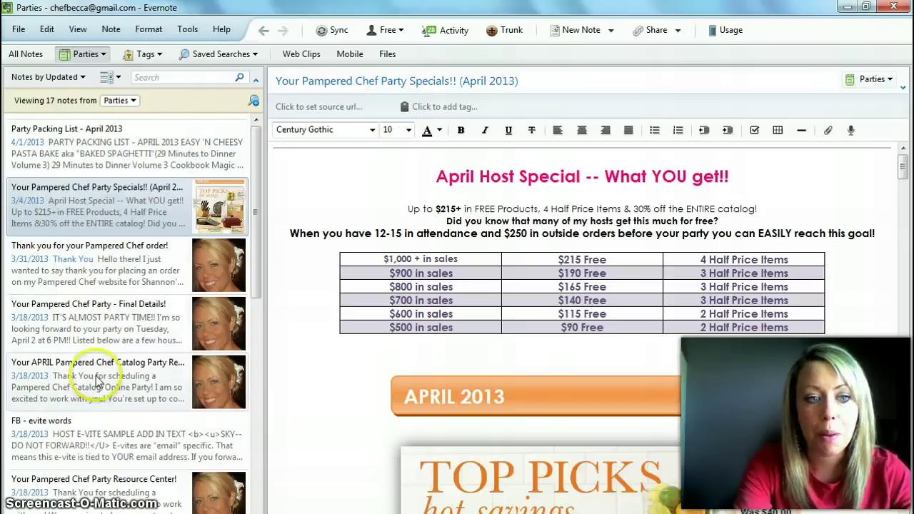
# Open the Party Resource Center note, follow its Party Specials link, then return to Evernote
pyautogui.click(115, 486)
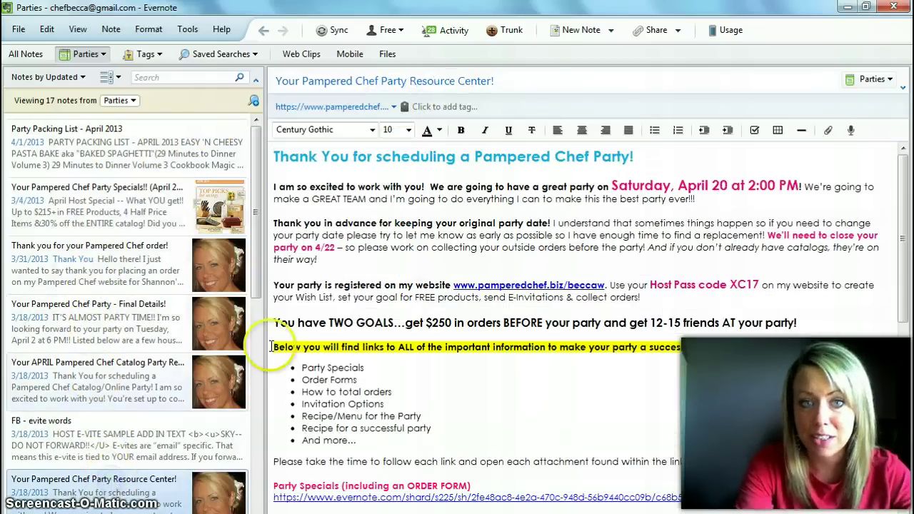
pyautogui.click(414, 396)
pyautogui.scroll(-5, 415, 392)
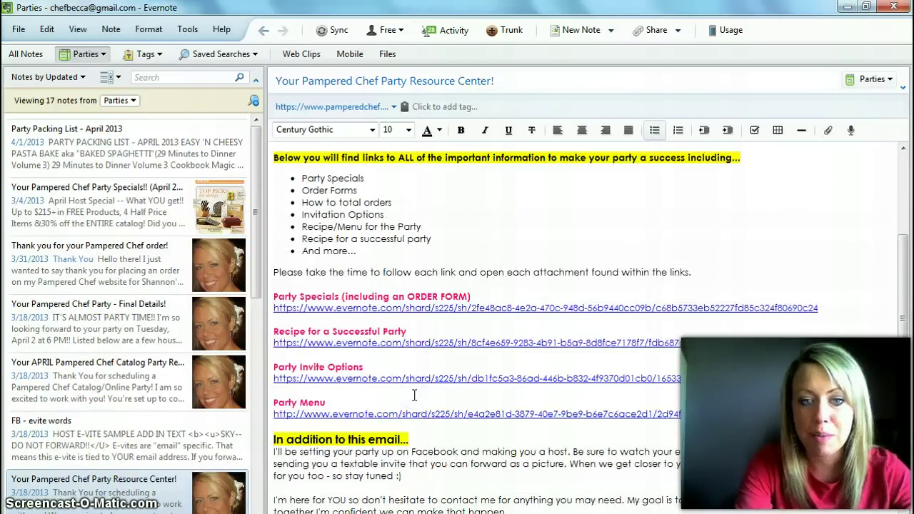
pyautogui.click(276, 308)
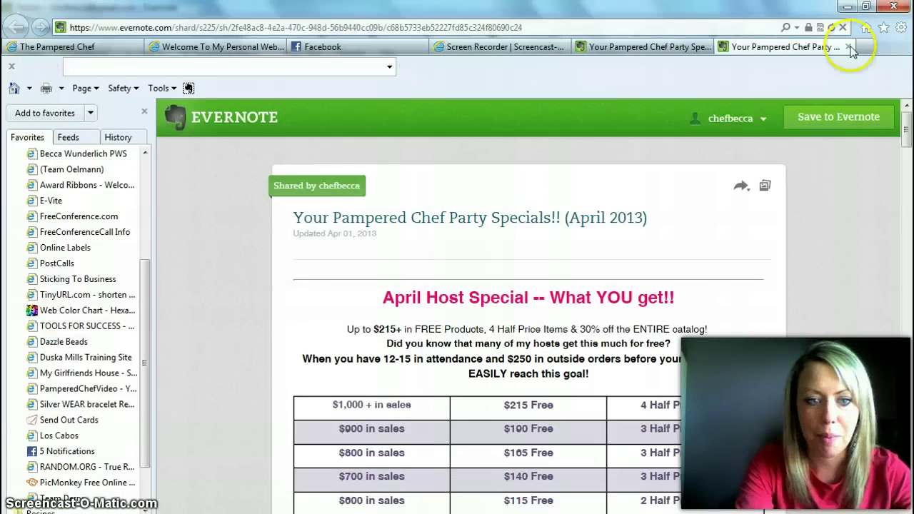
pyautogui.scroll(-10, 198, 454)
pyautogui.hotkey('alt', 'Tab')
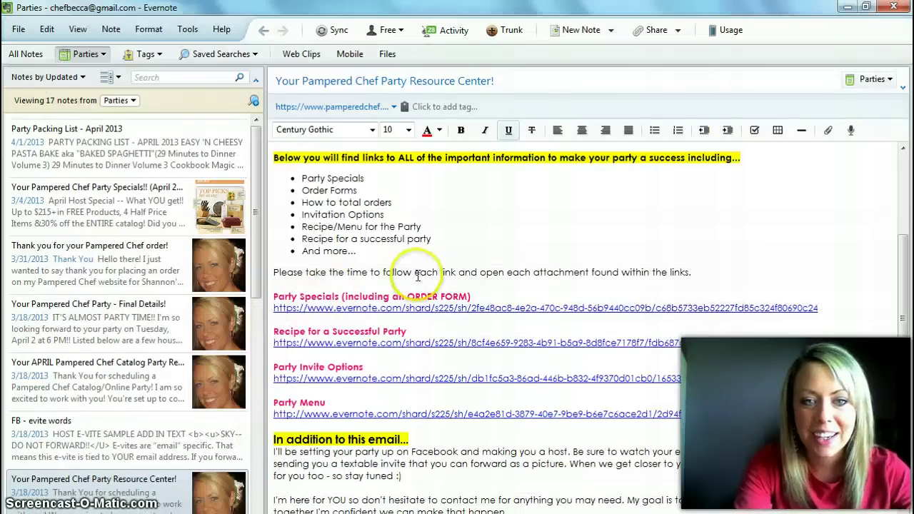
# Paste the copied note URL as plain text above Party Specials, delete it, then follow the Party Menu link
pyautogui.press('Return')
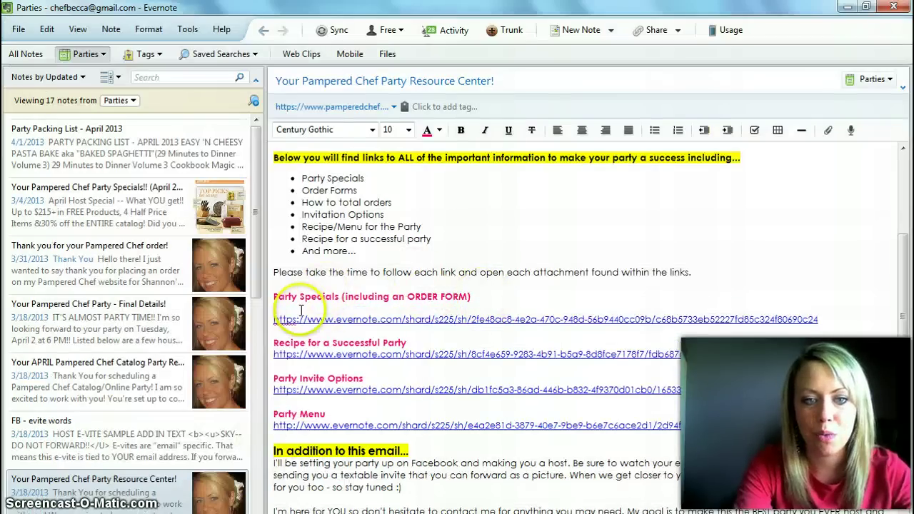
pyautogui.rightClick(300, 310)
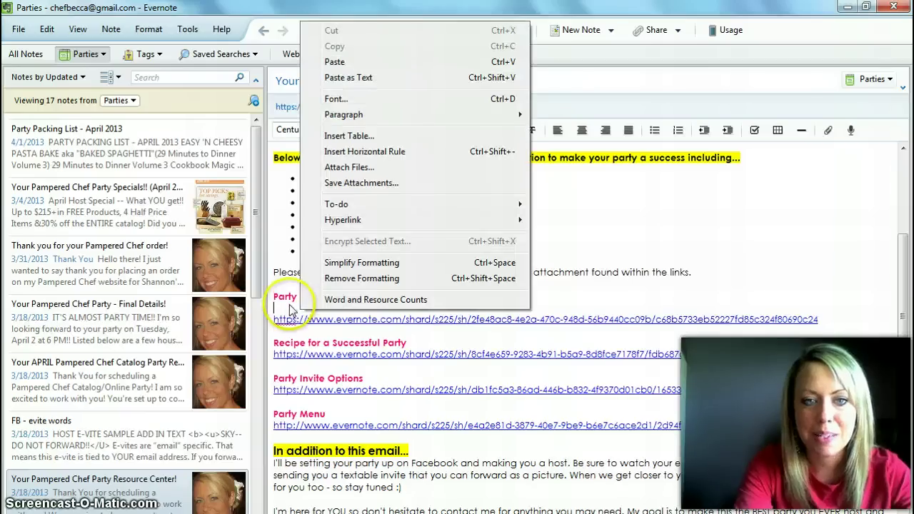
pyautogui.click(349, 77)
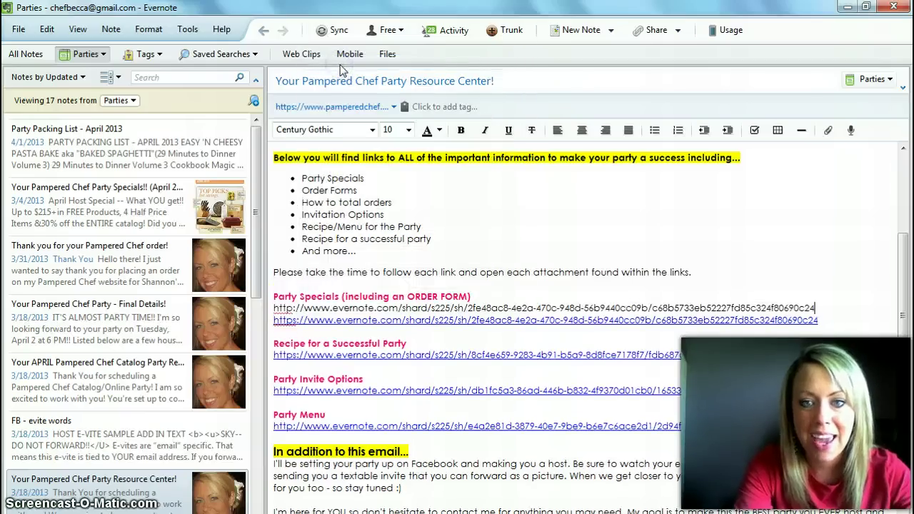
pyautogui.press('Return')
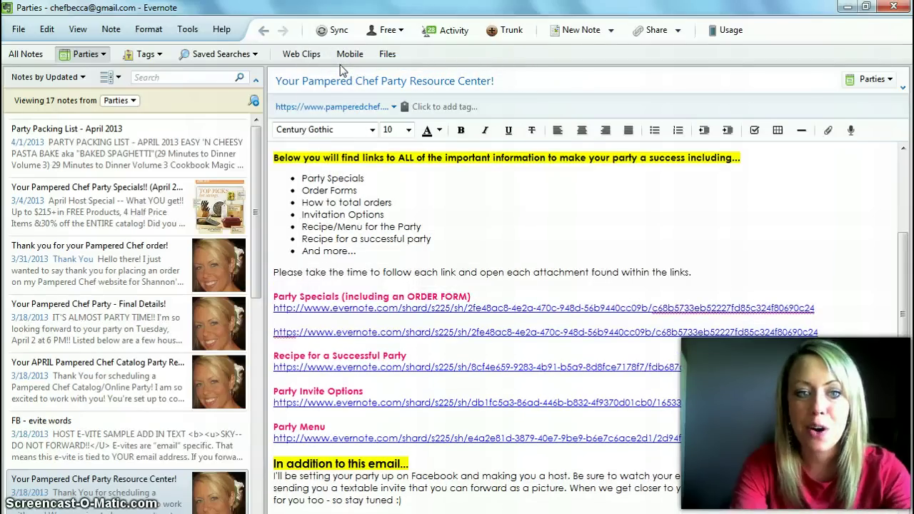
pyautogui.hotkey('shift', 'Down')
pyautogui.hotkey('shift', 'Up')
pyautogui.hotkey('shift', 'Up')
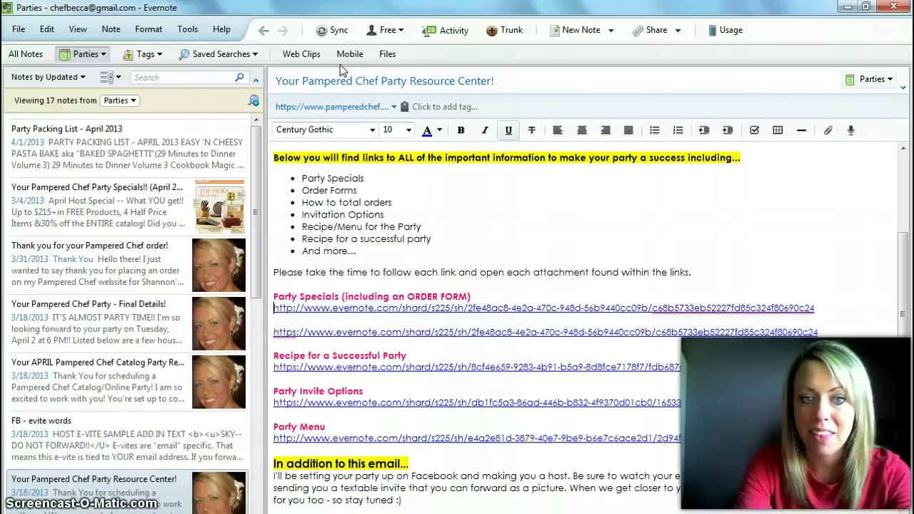
pyautogui.press('BackSpace')
pyautogui.press('BackSpace')
pyautogui.press('BackSpace')
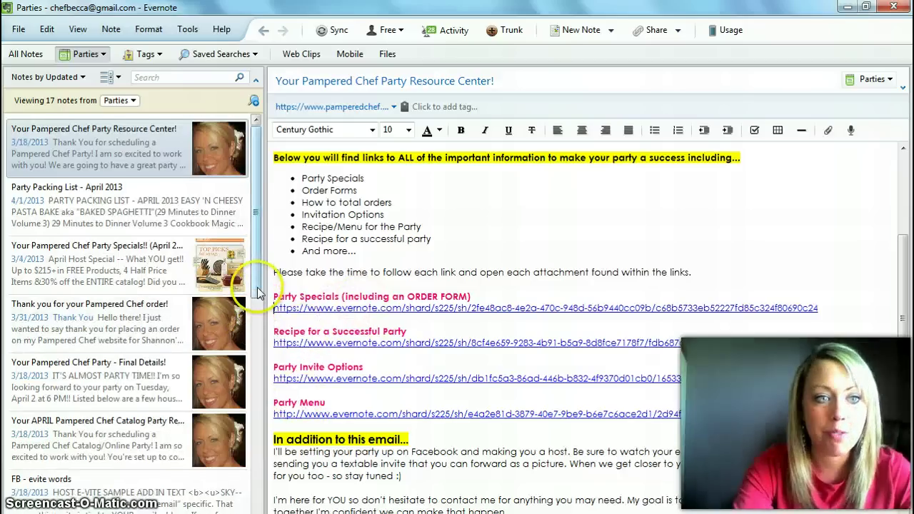
pyautogui.scroll(-1, 257, 287)
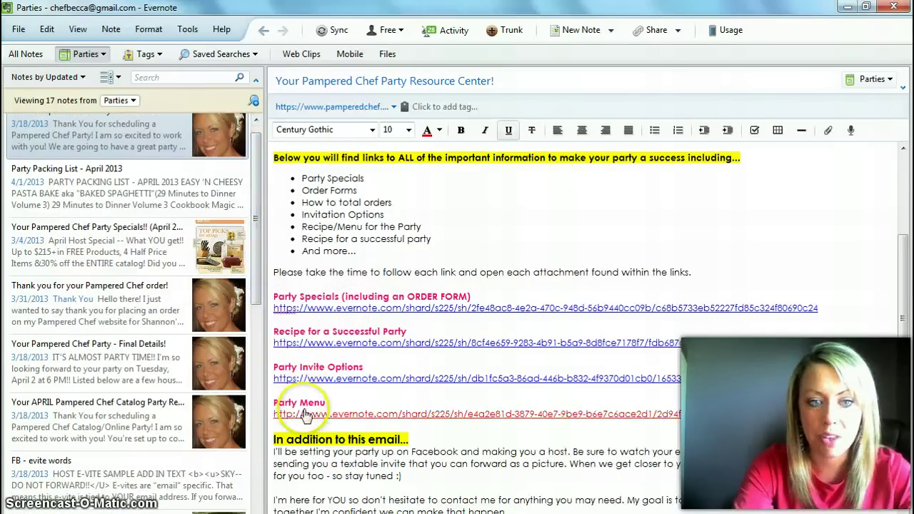
pyautogui.click(305, 413)
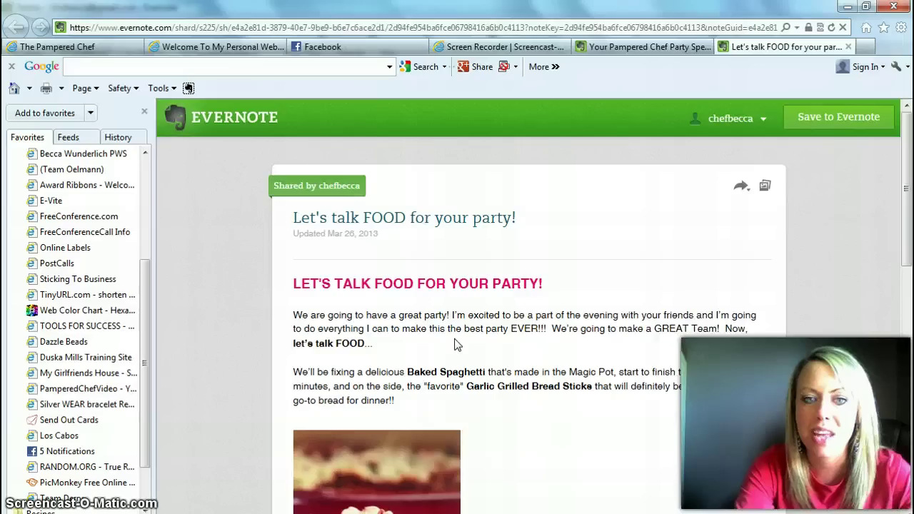
# Scroll through the Let's talk FOOD note's Baked Spaghetti menu and drinks, then switch back to Evernote
pyautogui.scroll(-1, 457, 346)
pyautogui.scroll(-1, 458, 349)
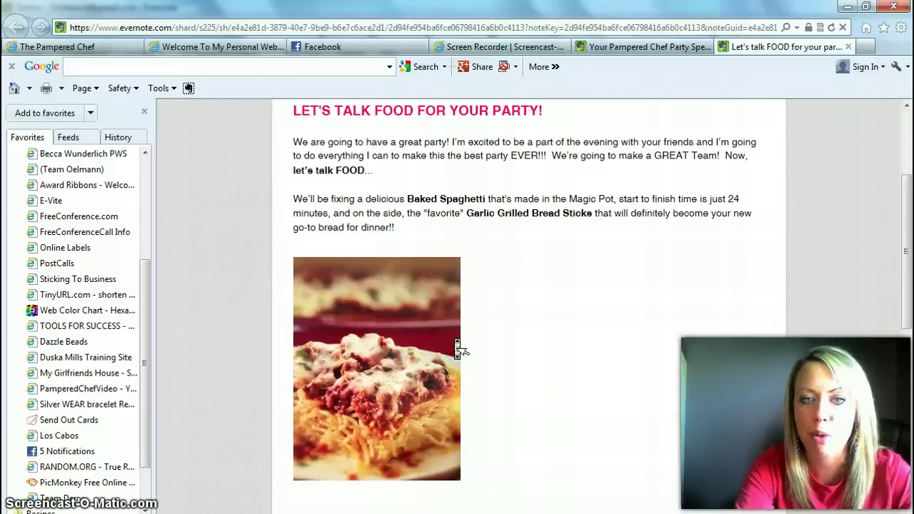
pyautogui.scroll(-3, 458, 349)
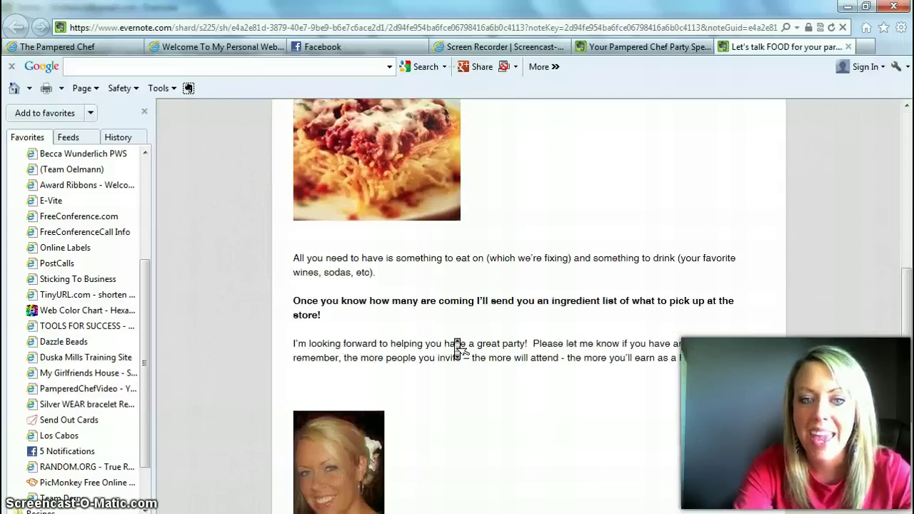
pyautogui.scroll(5, 458, 349)
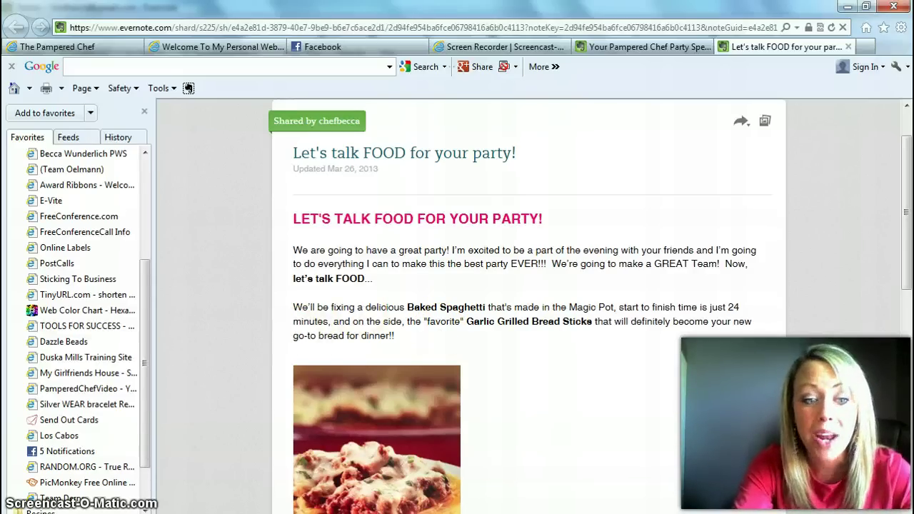
pyautogui.hotkey('alt', 'Tab')
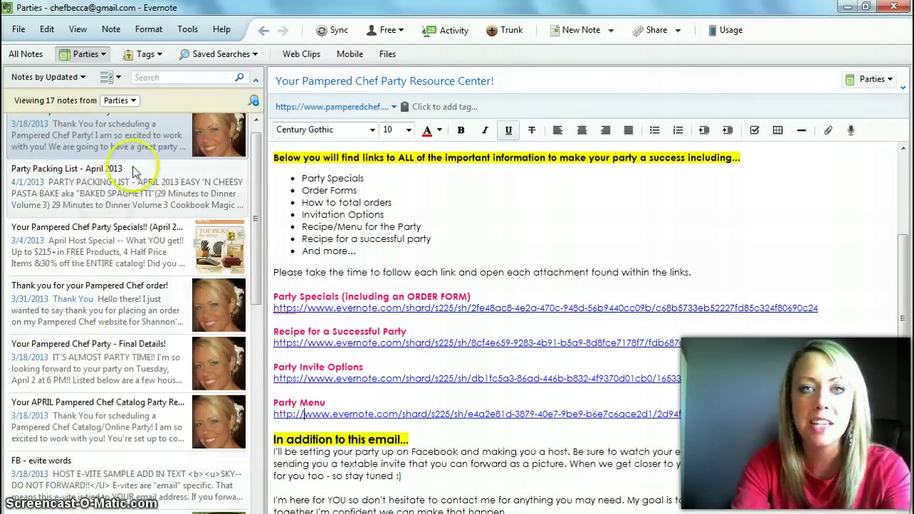
# Open the APRIL Catalog Party Resource Center note from Parties and highlight its Online Catalog and Facebook Event headings
pyautogui.click(84, 55)
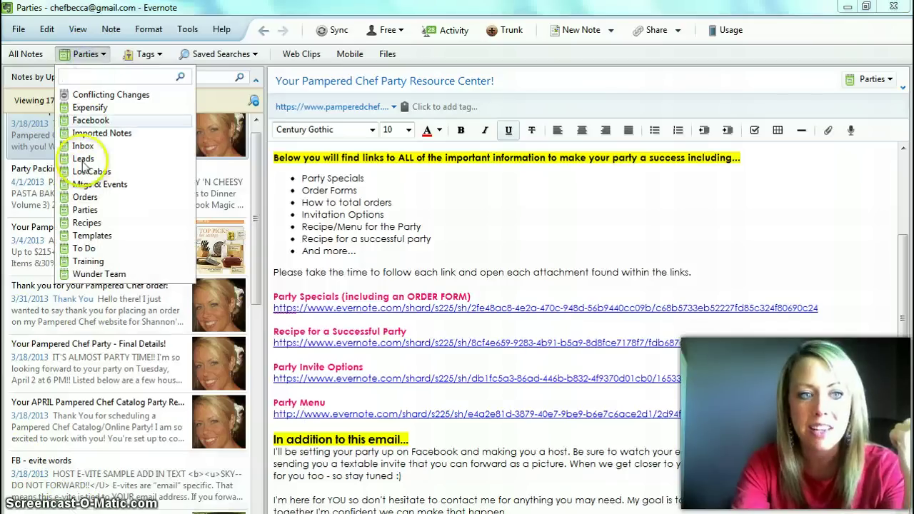
pyautogui.click(86, 210)
pyautogui.moveTo(259, 169); pyautogui.dragTo(259, 215)
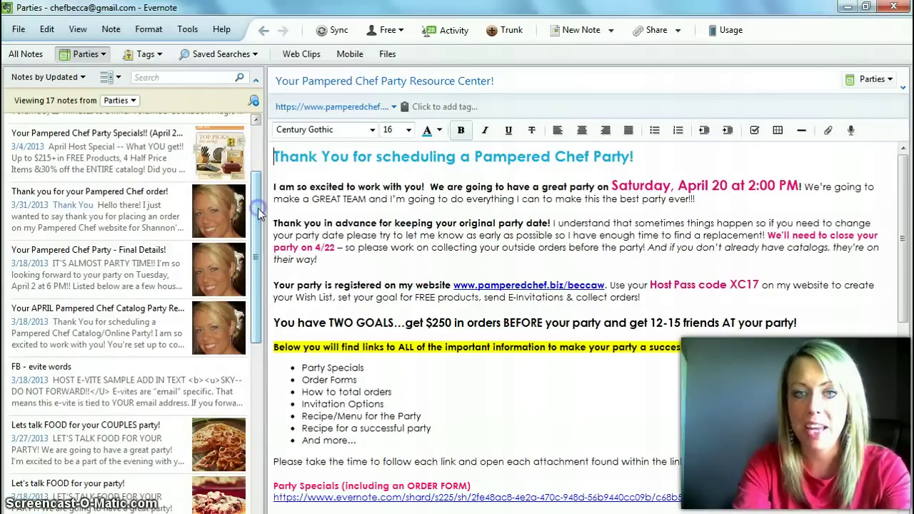
pyautogui.click(137, 323)
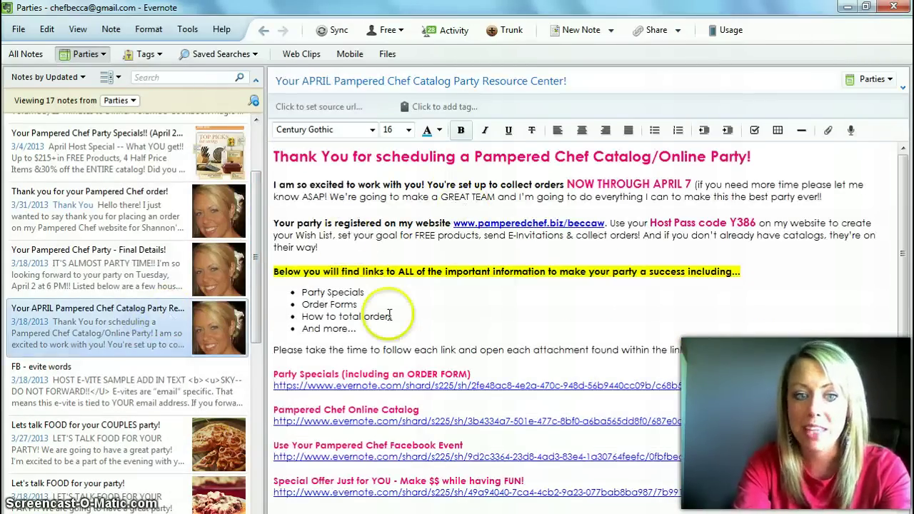
pyautogui.moveTo(275, 410); pyautogui.dragTo(433, 412)
pyautogui.moveTo(272, 446); pyautogui.dragTo(478, 444)
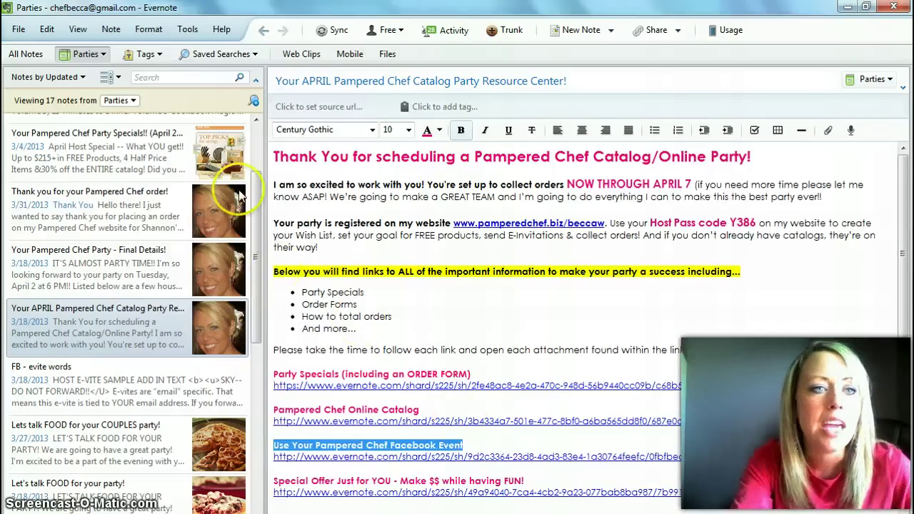
pyautogui.click(17, 30)
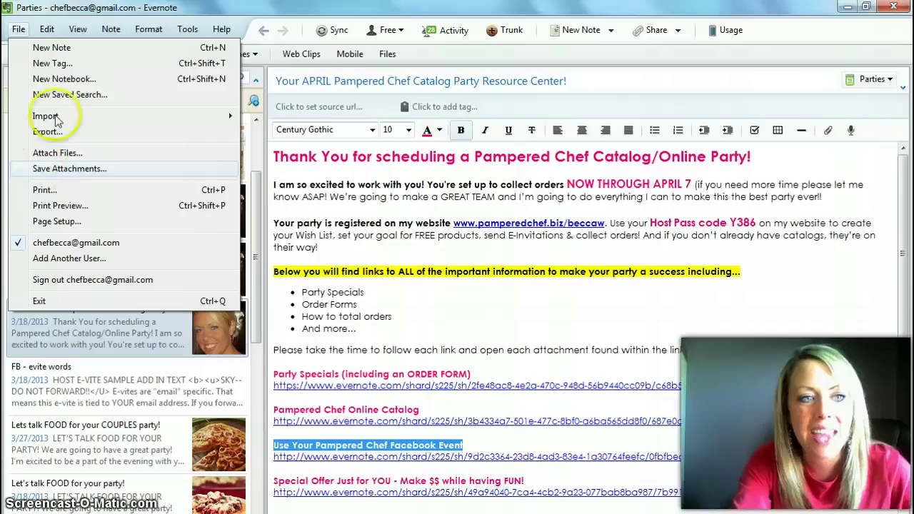
pyautogui.moveTo(68, 117)
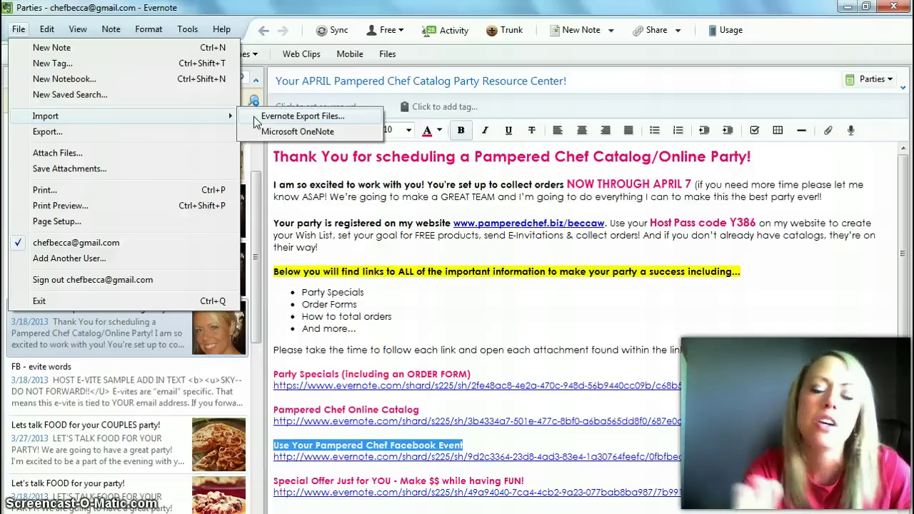
pyautogui.click(300, 187)
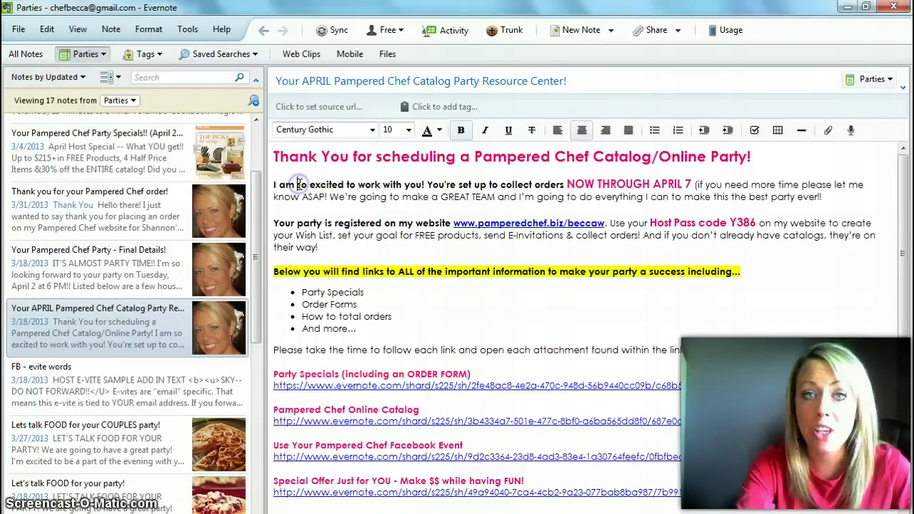
# Browse the Thank you, Party Specials and Resource Center notes, then open Share on Party Specials (April 2013)
pyautogui.click(152, 206)
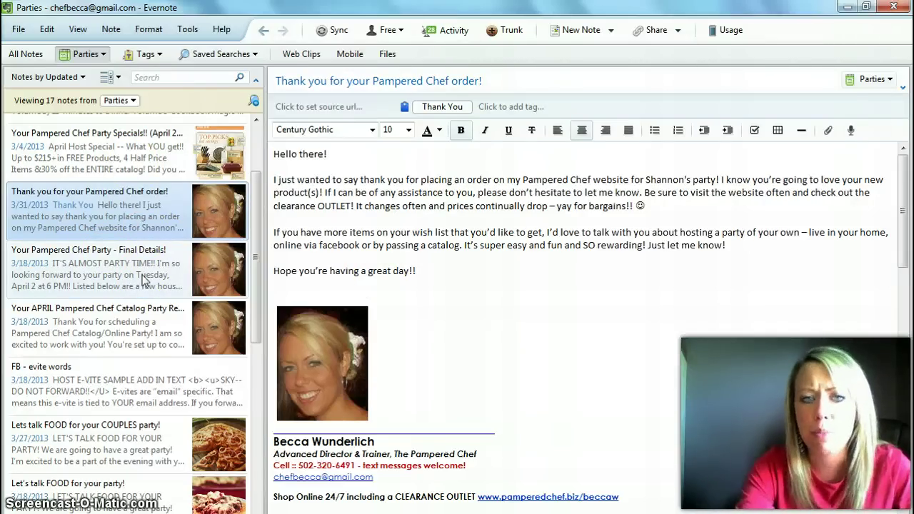
pyautogui.click(150, 217)
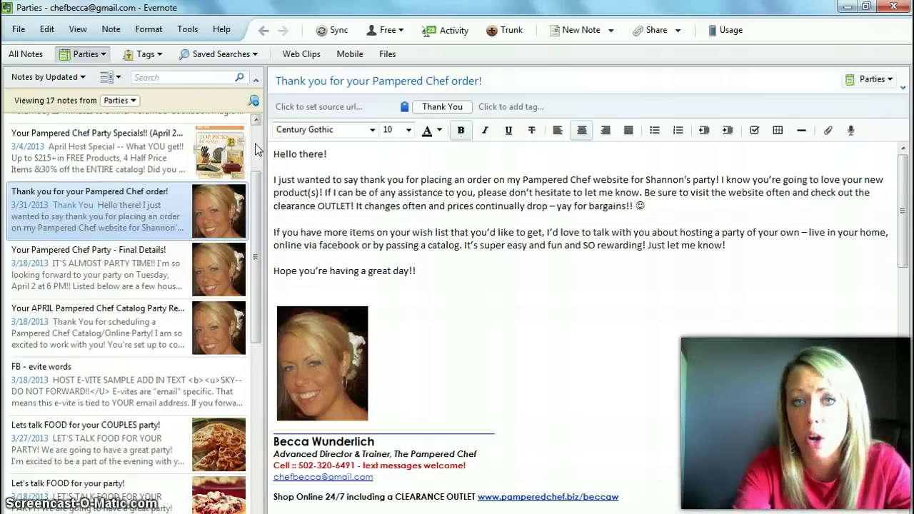
pyautogui.scroll(2, 255, 144)
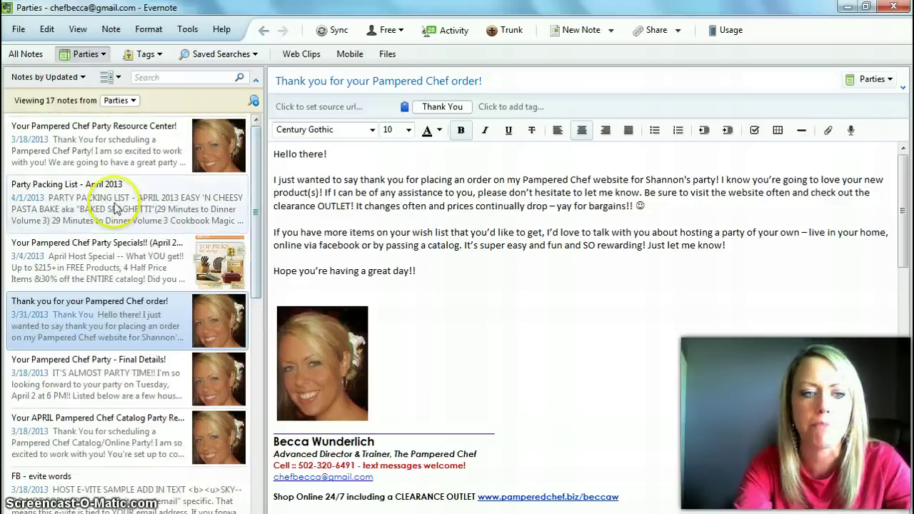
pyautogui.click(89, 269)
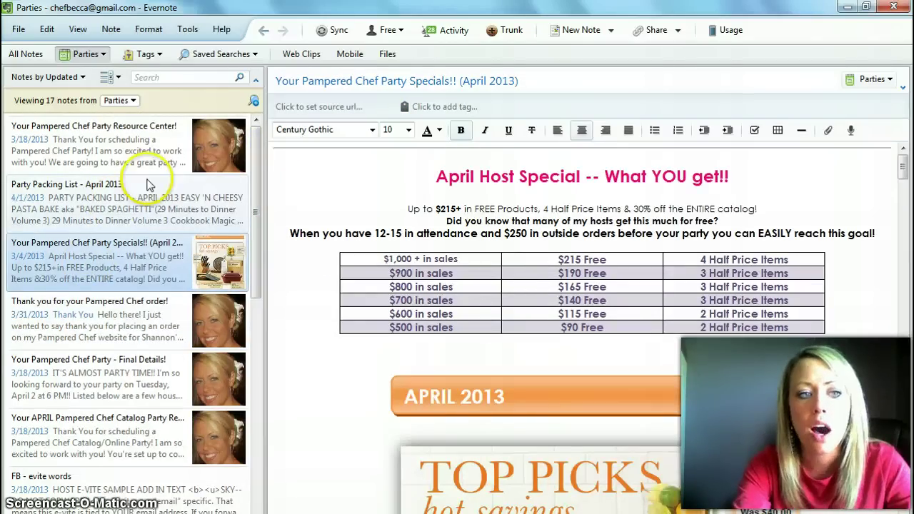
pyautogui.click(122, 137)
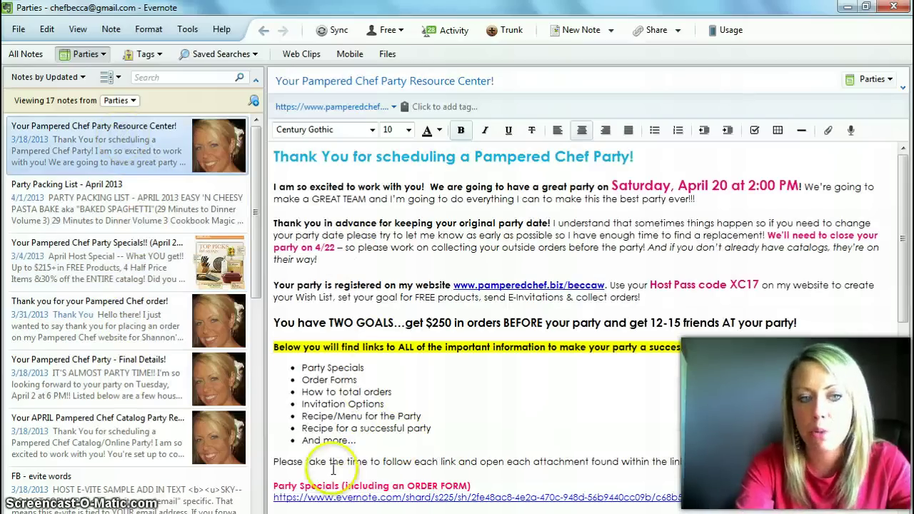
pyautogui.click(111, 246)
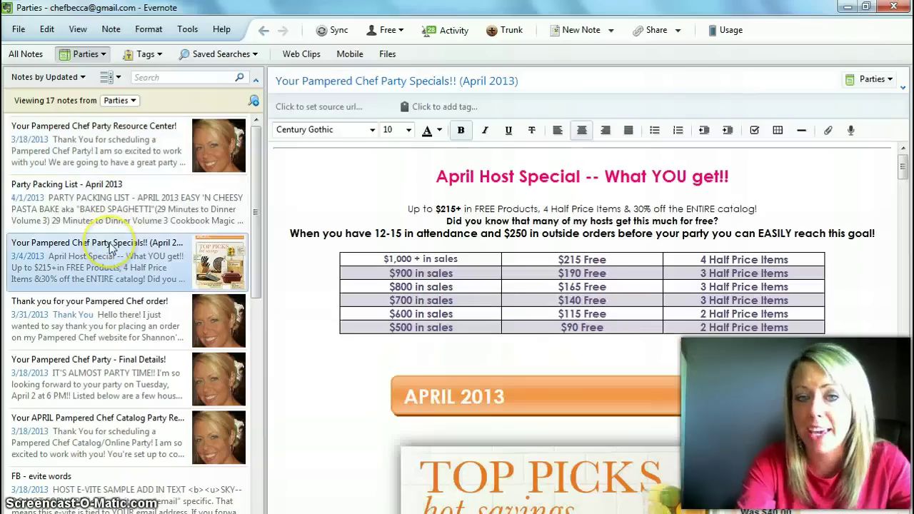
pyautogui.click(104, 143)
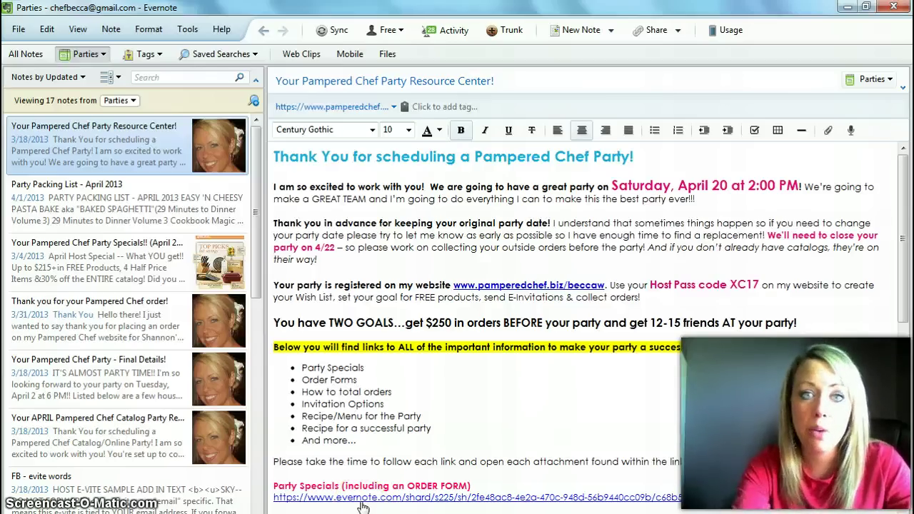
pyautogui.click(152, 262)
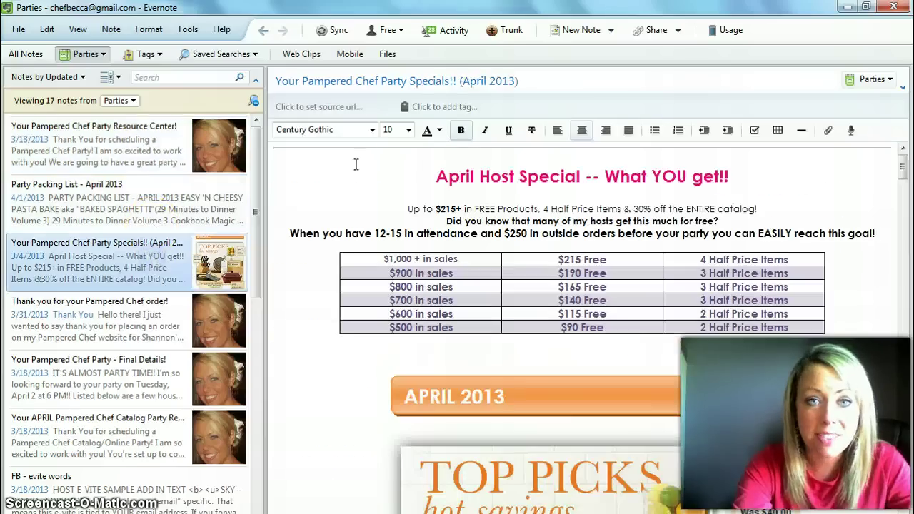
pyautogui.click(679, 32)
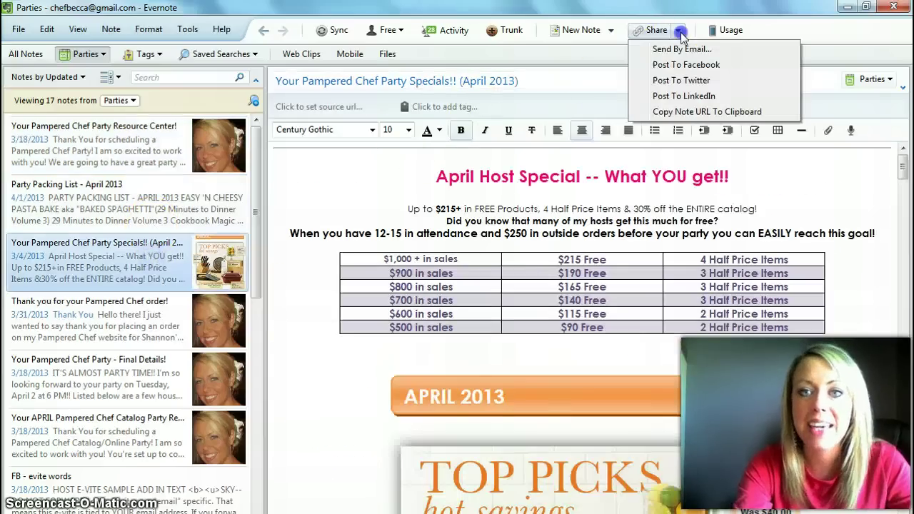
# Copy the Party Specials note URL to the clipboard and switch to the Party Resource Center note
pyautogui.click(684, 112)
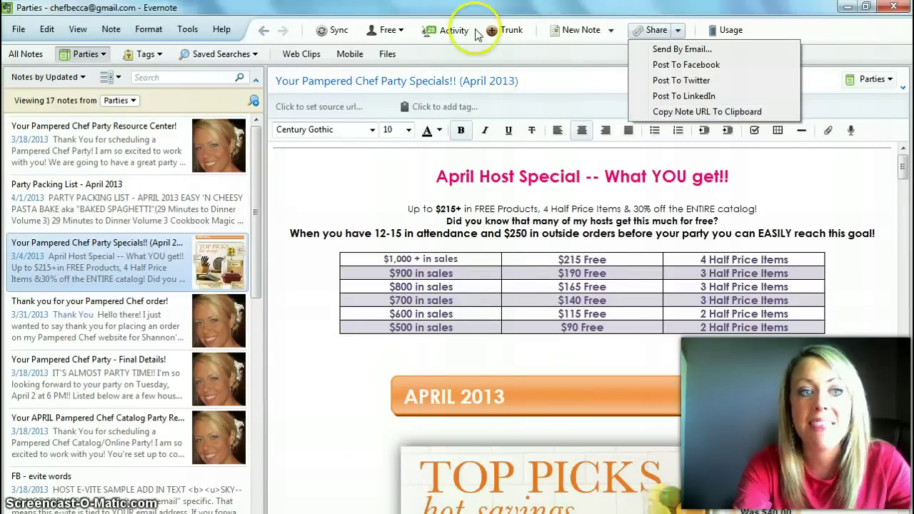
pyautogui.click(126, 153)
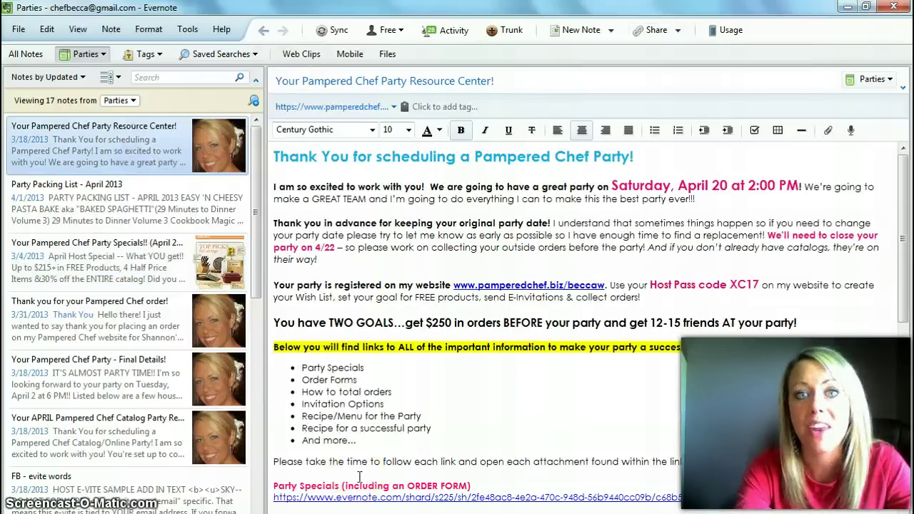
pyautogui.click(397, 505)
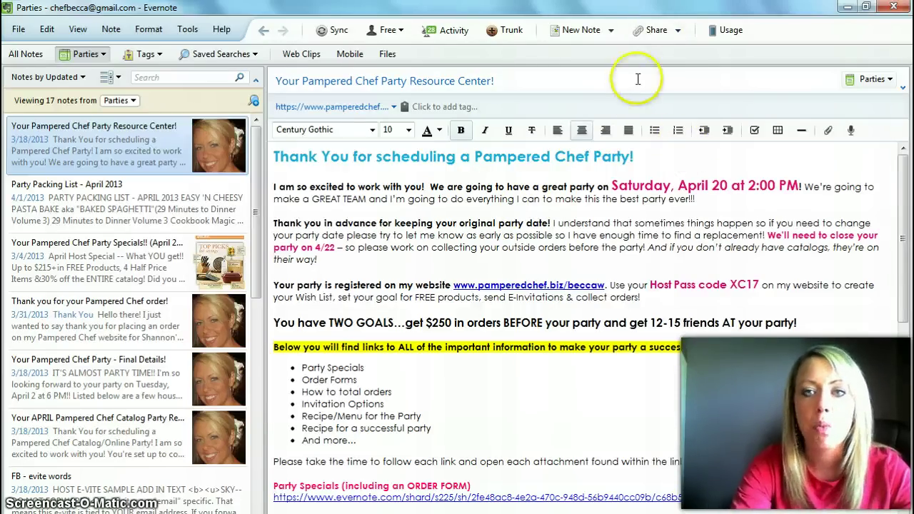
# Toggle the Share menu, highlight and clear the party date sentence, then reopen the Resource Center note's Share menu
pyautogui.click(679, 32)
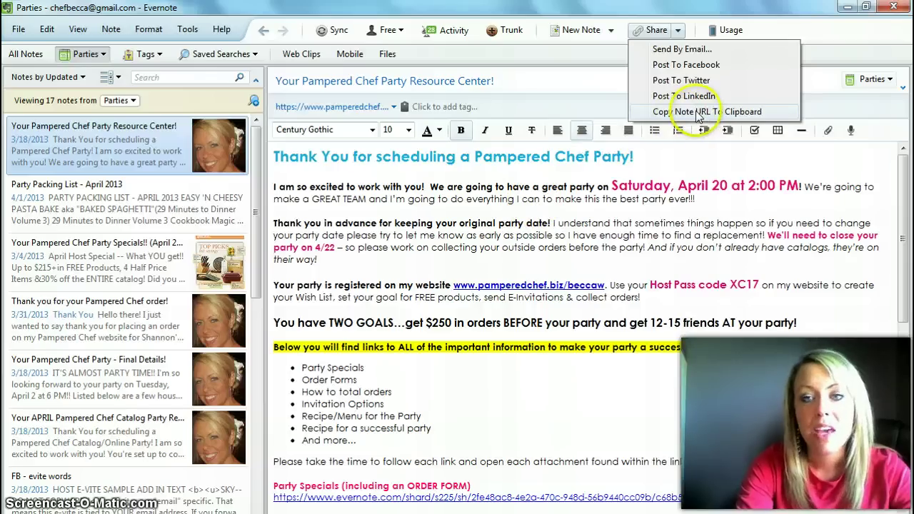
pyautogui.click(707, 187)
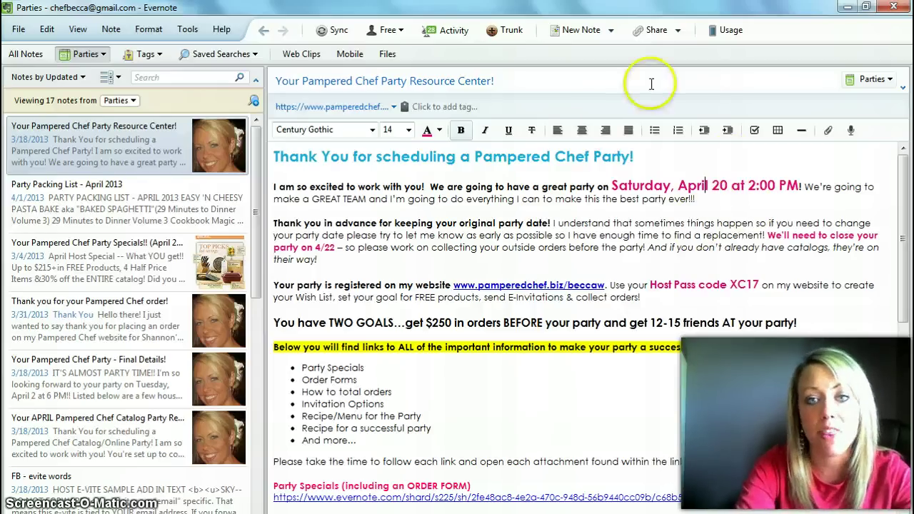
pyautogui.click(679, 31)
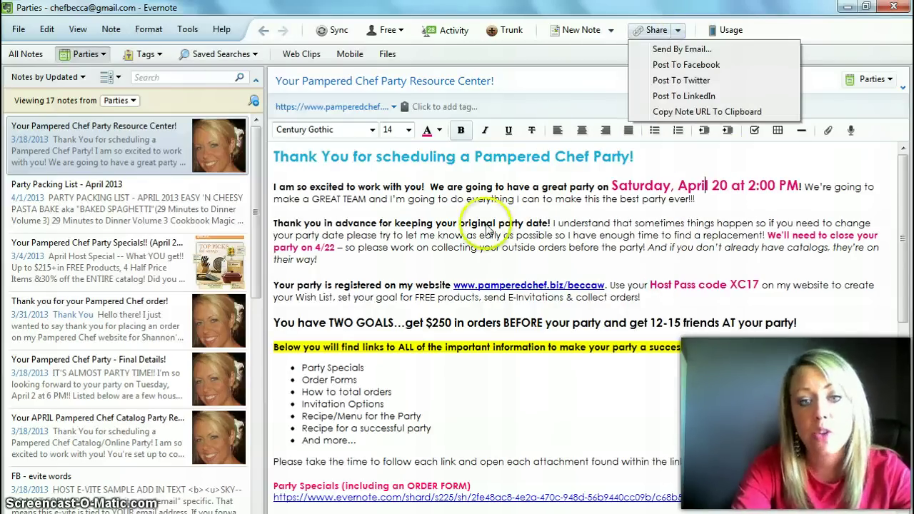
pyautogui.click(416, 287)
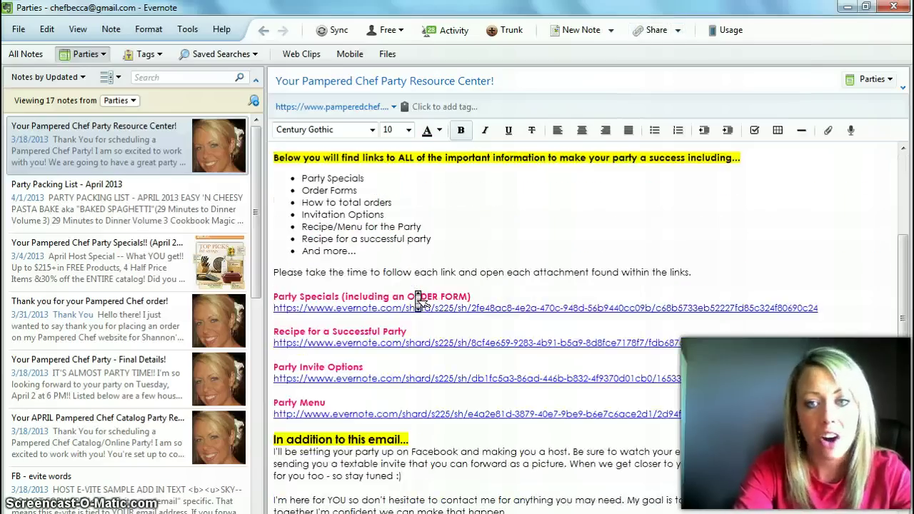
pyautogui.moveTo(611, 180); pyautogui.dragTo(694, 202)
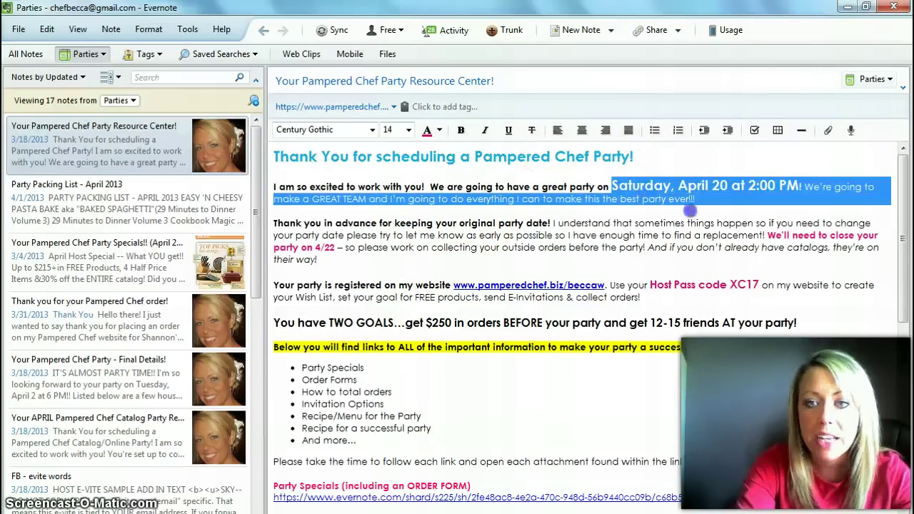
pyautogui.click(327, 249)
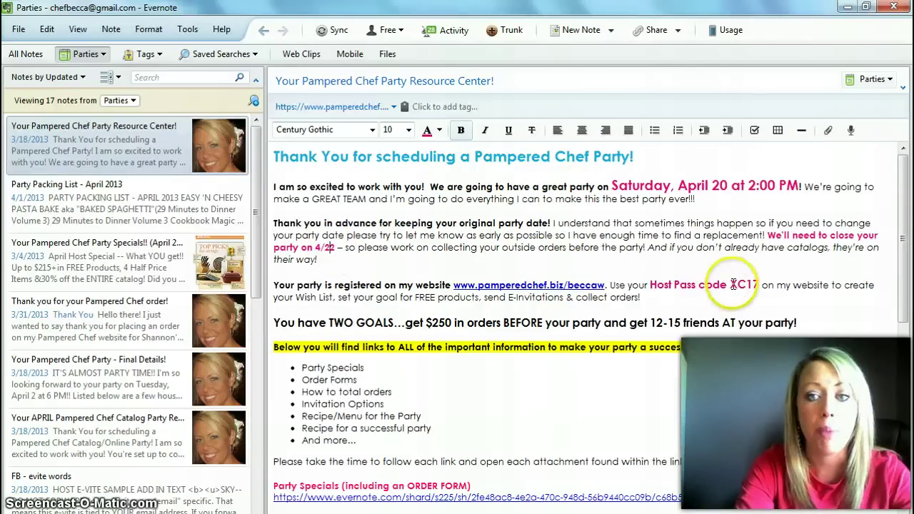
pyautogui.click(679, 31)
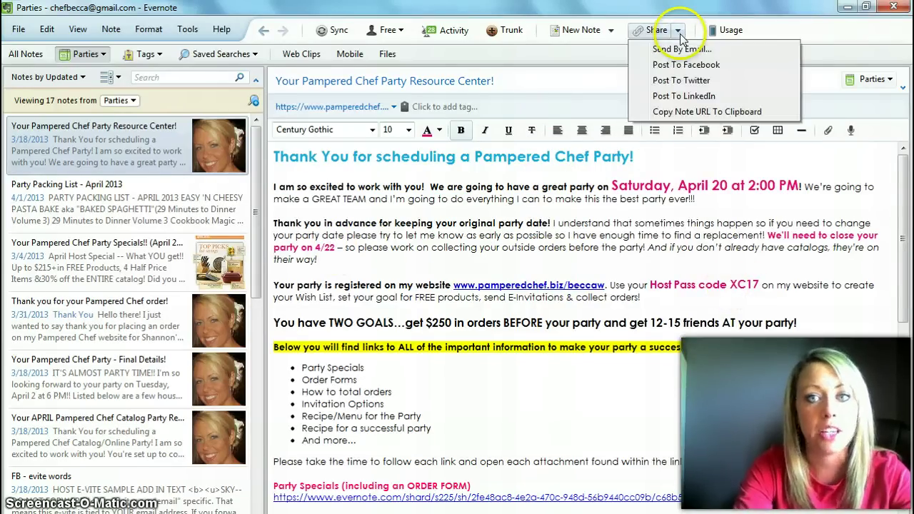
# Choose Send By Email to open the Email Note dialog for the Resource Center note
pyautogui.click(682, 49)
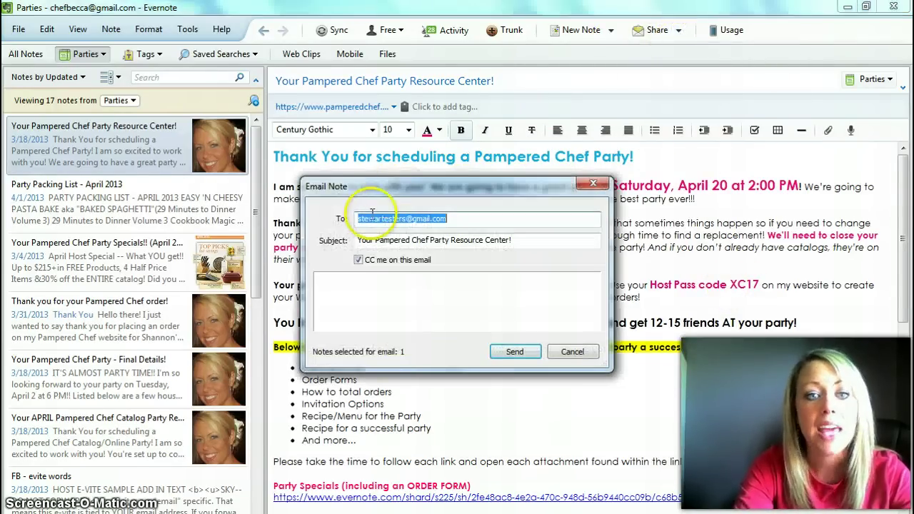